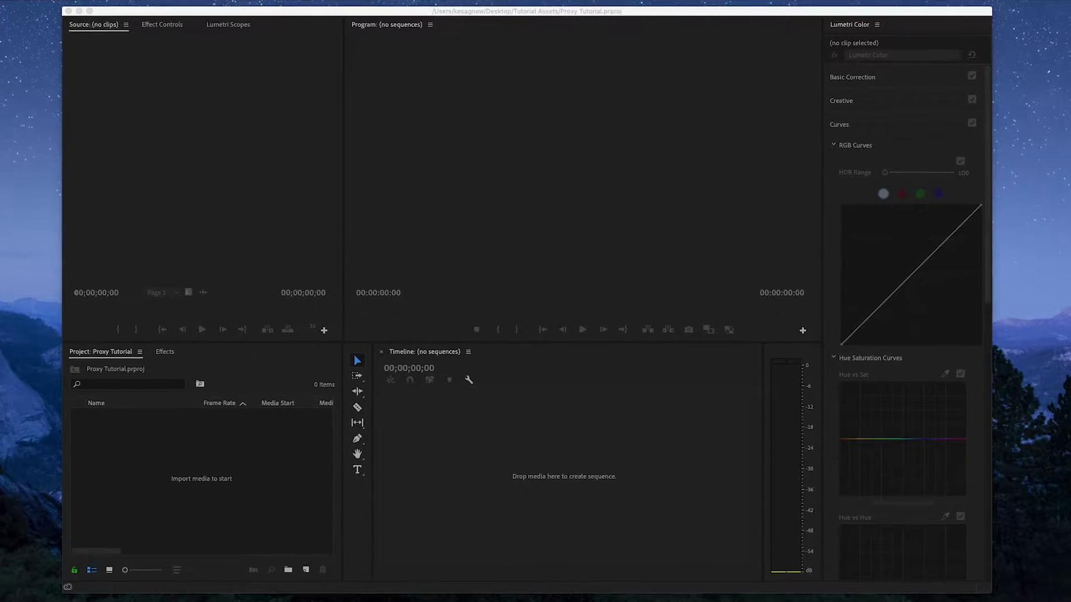
Open Tutorial Assets > Footage and marquee-select the three SGNFLM .MOV clips
{"action": "key", "text": "super+Tab"}
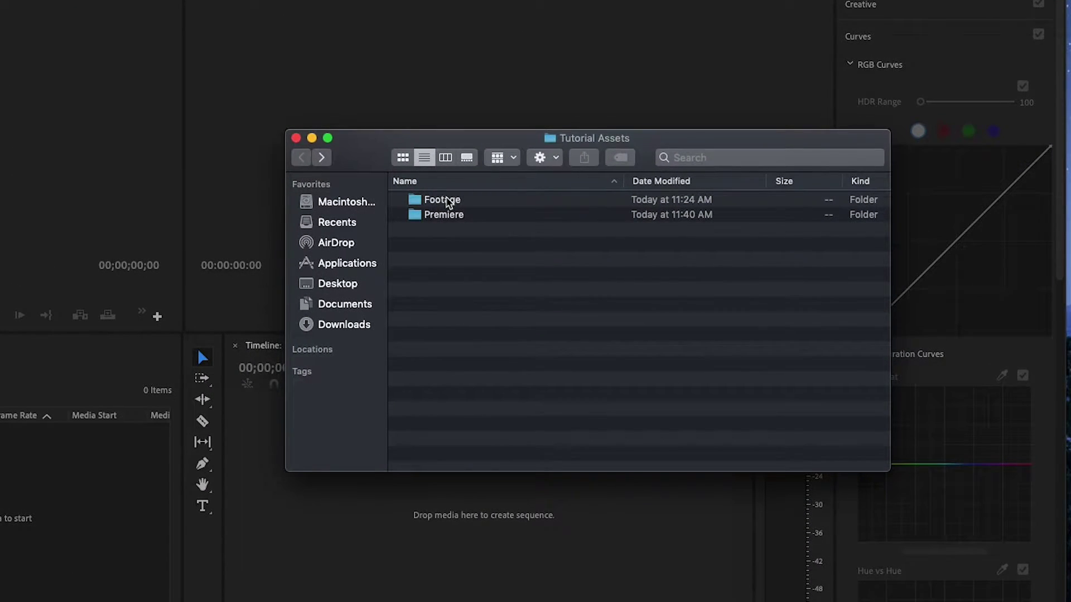
{"action": "double_click", "coordinate": [449, 201]}
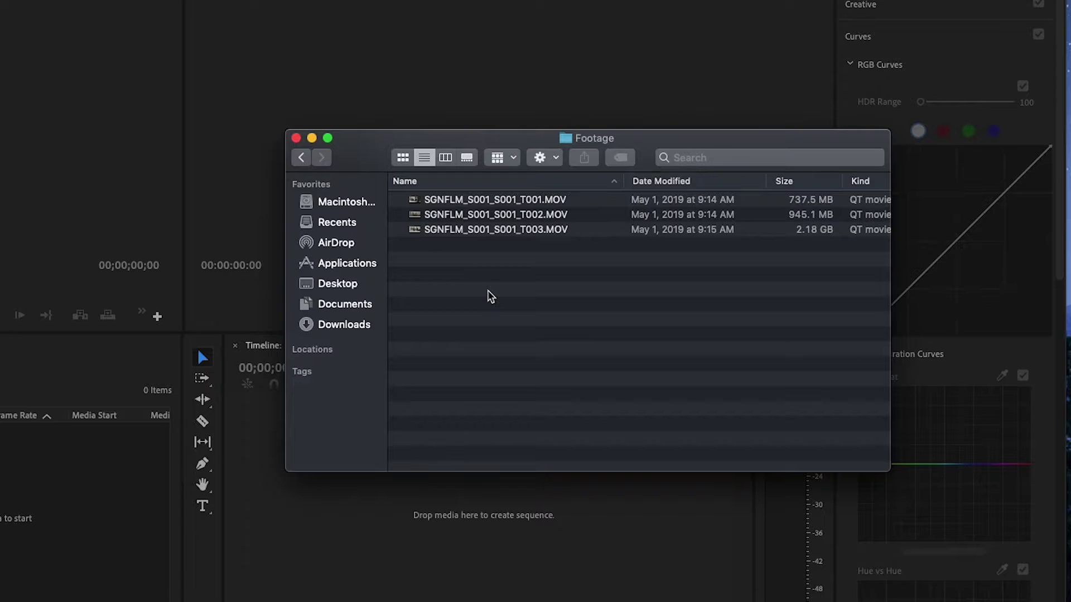
{"action": "left_click_drag", "start_coordinate": [491, 296], "coordinate": [450, 182]}
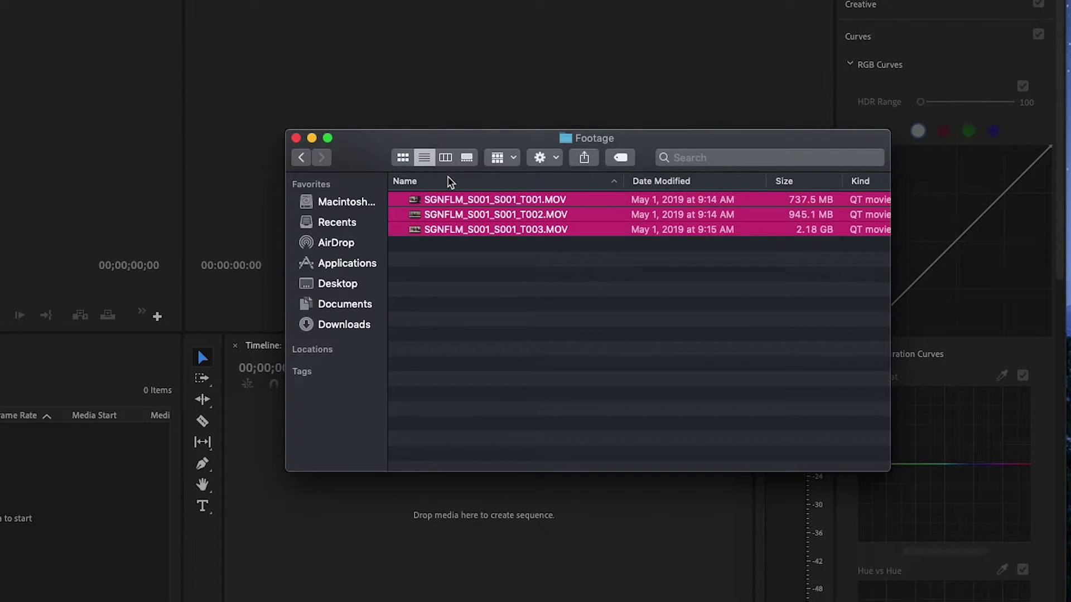
{"action": "left_click_drag", "start_coordinate": [449, 143], "coordinate": [652, 146]}
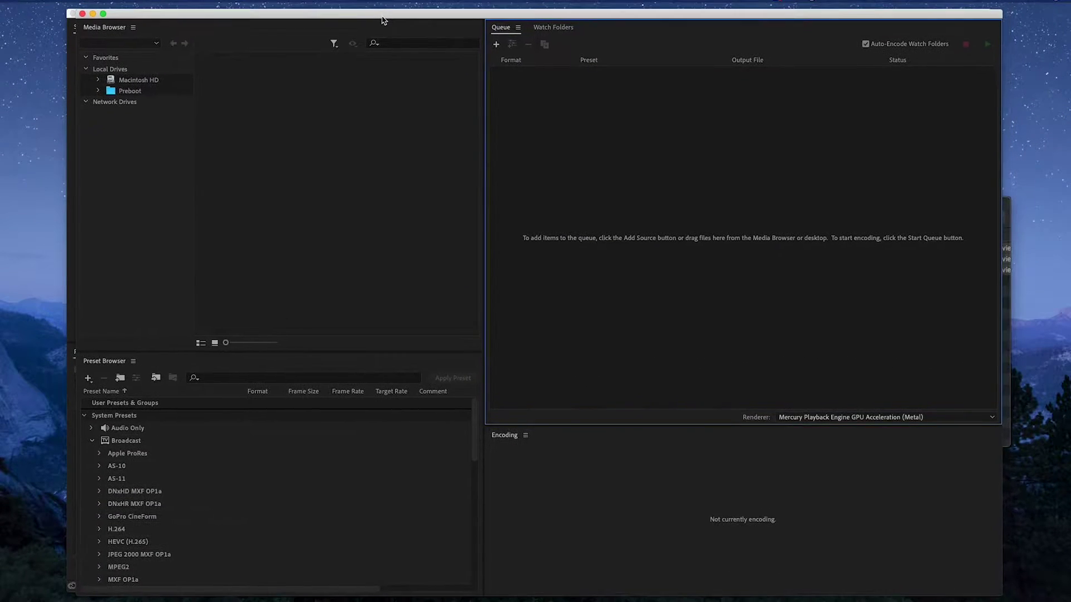
Drag the three SGNFLM clips from Finder into the Media Encoder queue as H.264 jobs
{"action": "left_click_drag", "start_coordinate": [383, 22], "coordinate": [338, 22]}
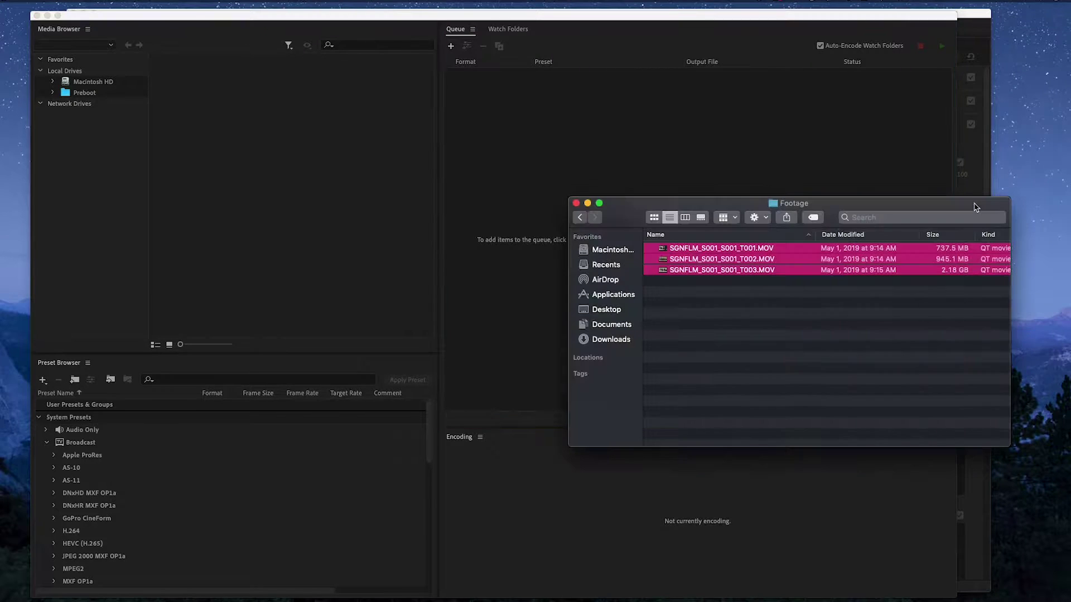
{"action": "left_click", "coordinate": [976, 211]}
{"action": "left_click_drag", "start_coordinate": [709, 206], "coordinate": [789, 117]}
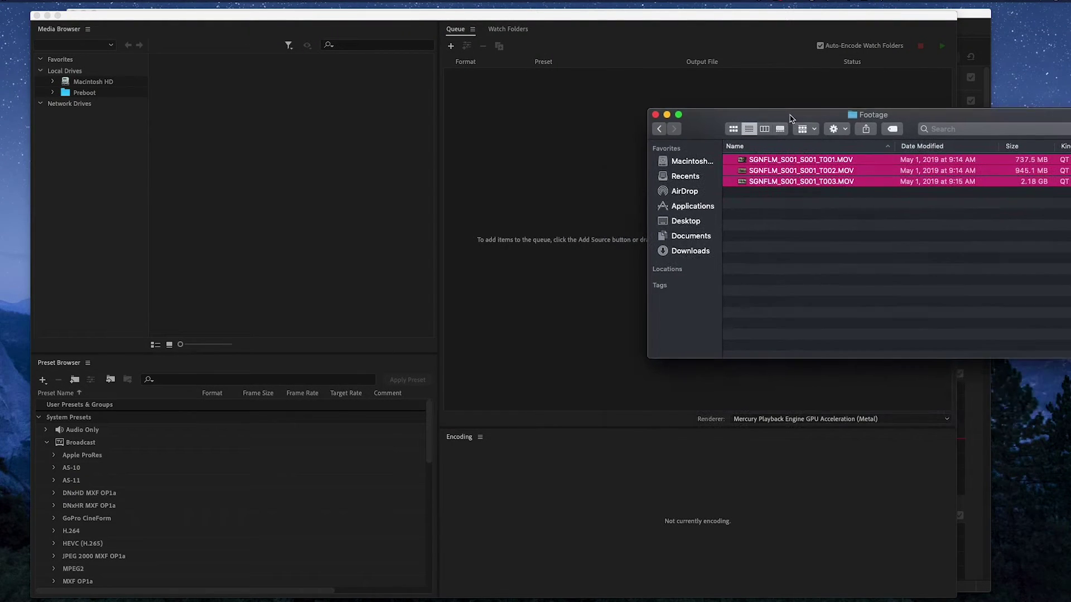
{"action": "left_click_drag", "start_coordinate": [775, 162], "coordinate": [553, 394]}
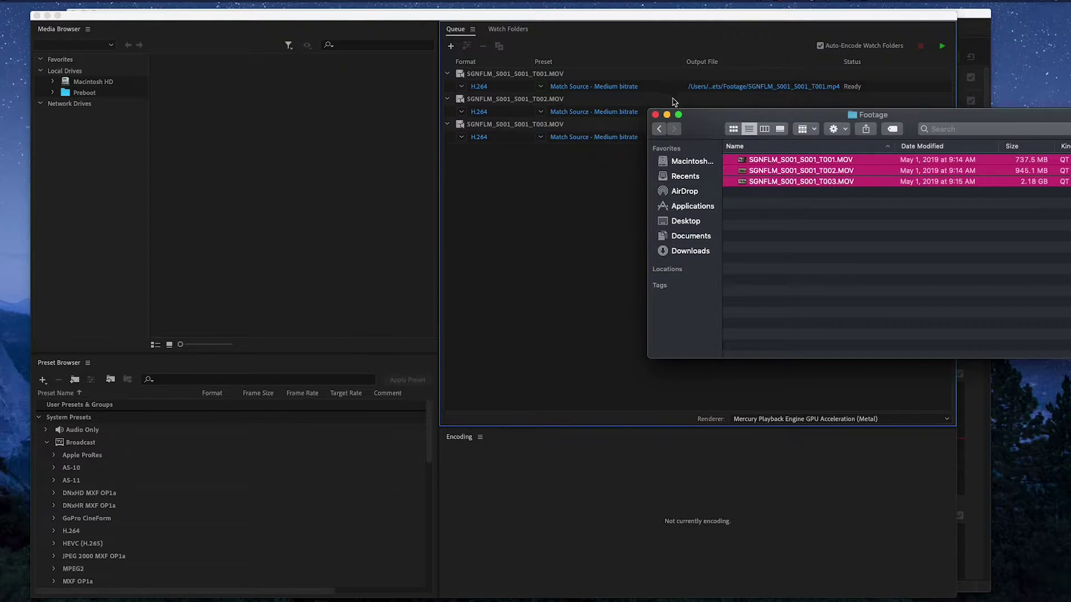
{"action": "key", "text": "super+w"}
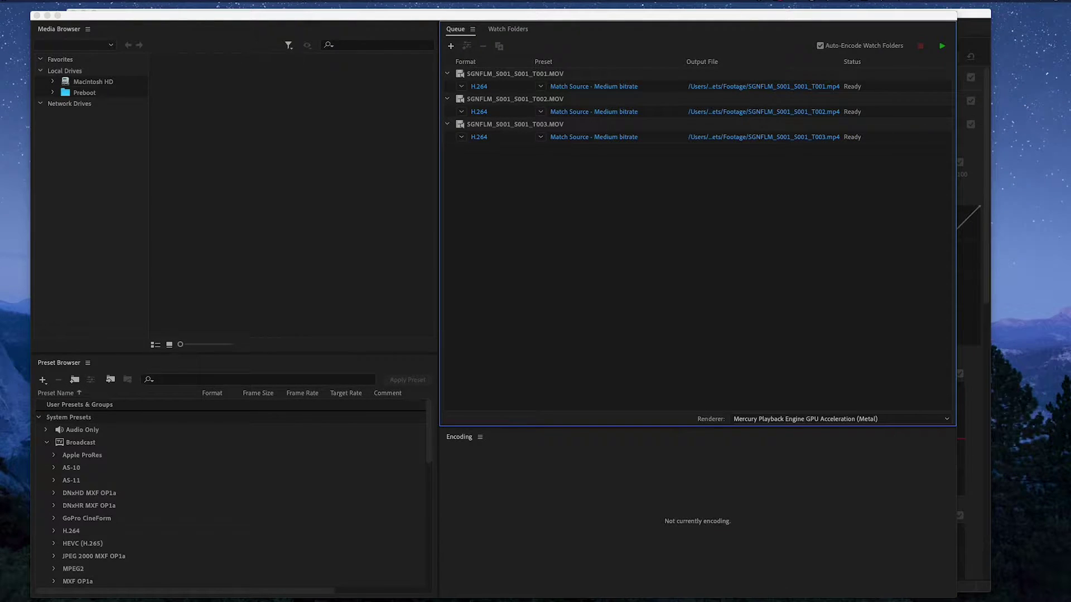
Select all three queued jobs and open their shared encoding settings
{"action": "left_click", "coordinate": [499, 76]}
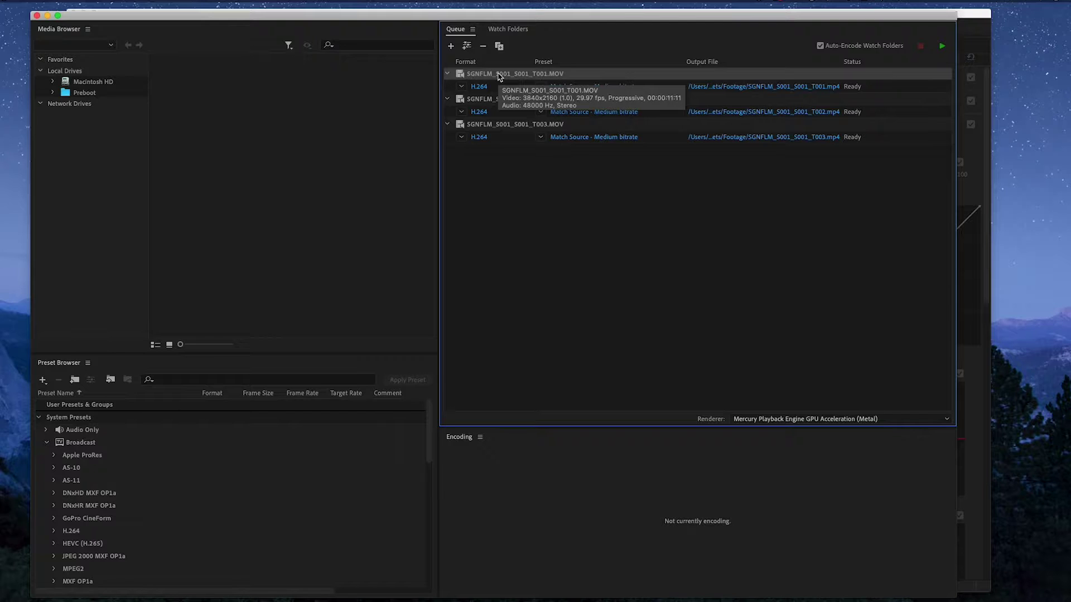
{"action": "left_click", "coordinate": [509, 130], "text": "shift"}
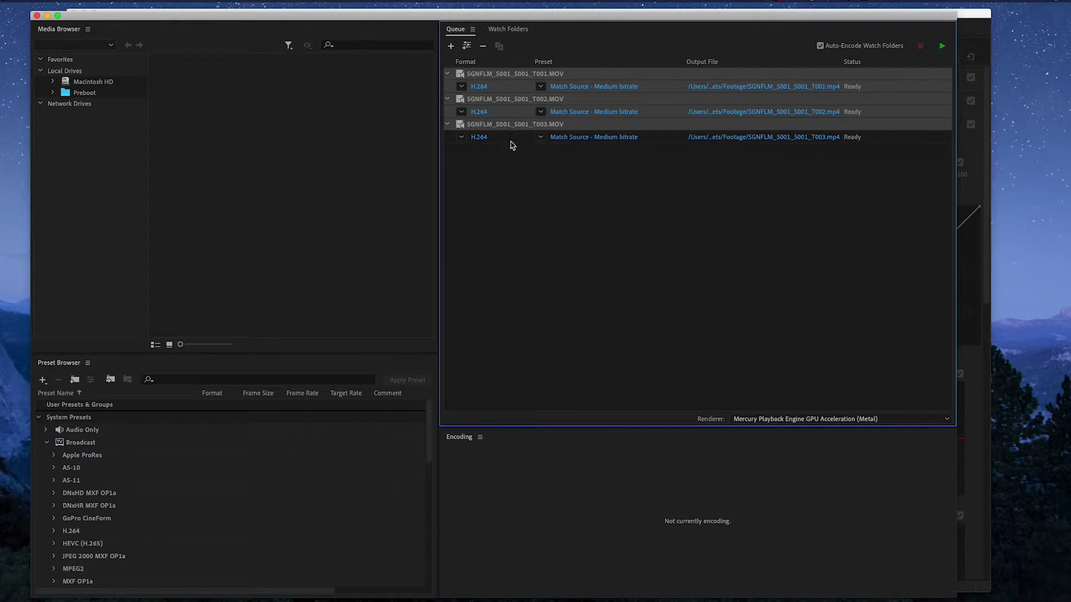
{"action": "left_click", "coordinate": [510, 142], "text": "shift"}
{"action": "left_click", "coordinate": [618, 137]}
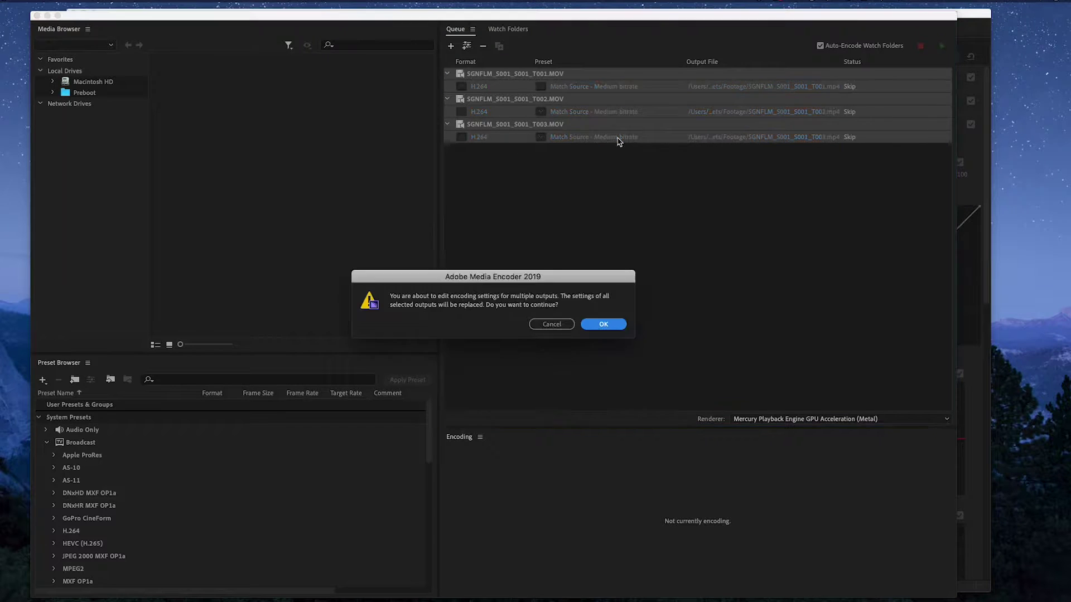
Turn off Match Source and set all three jobs' frame size to 1920x1080
{"action": "left_click", "coordinate": [604, 325]}
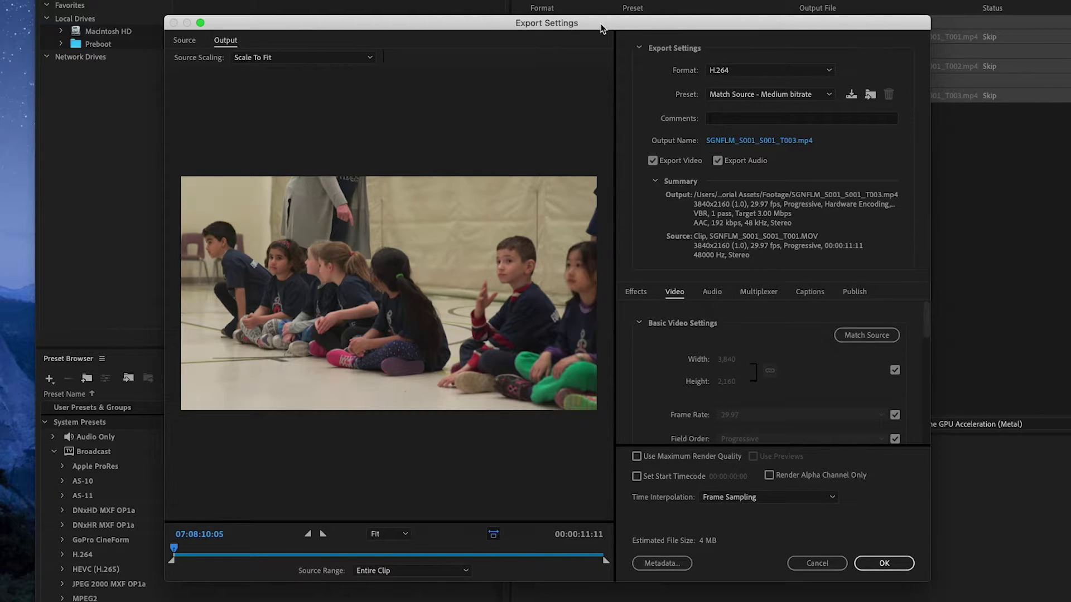
{"action": "left_click", "coordinate": [895, 370]}
{"action": "left_click", "coordinate": [726, 360]}
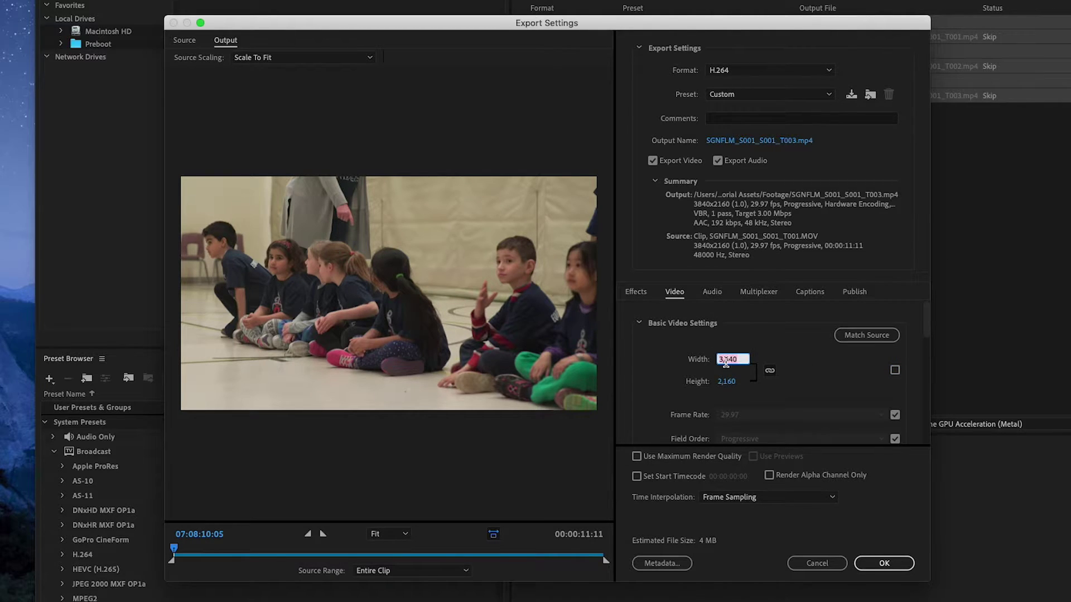
{"action": "type", "text": "1,920"}
{"action": "key", "text": "Return"}
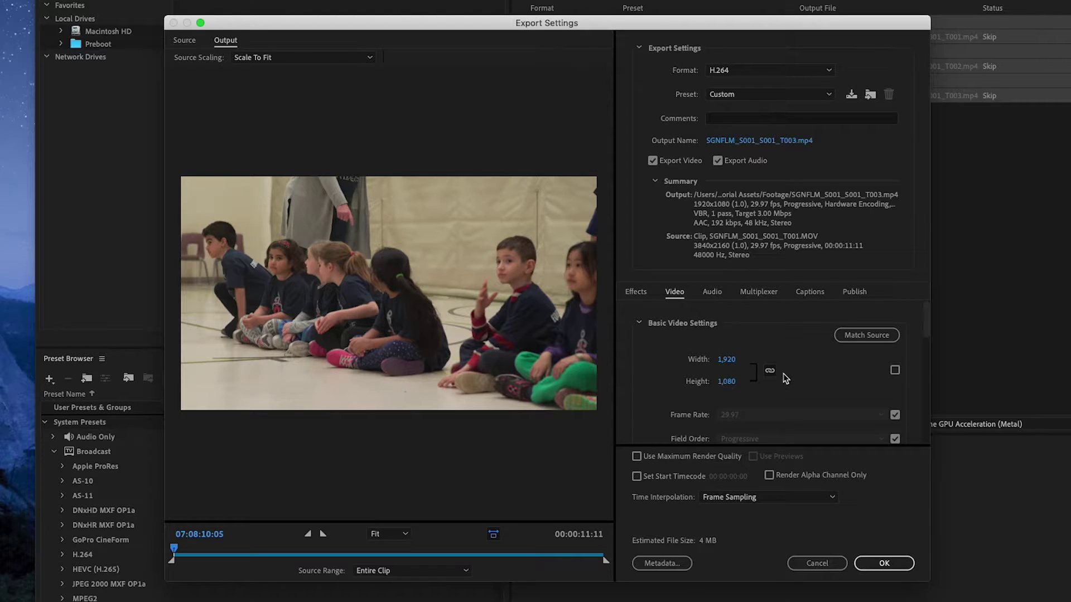
{"action": "left_click", "coordinate": [884, 562]}
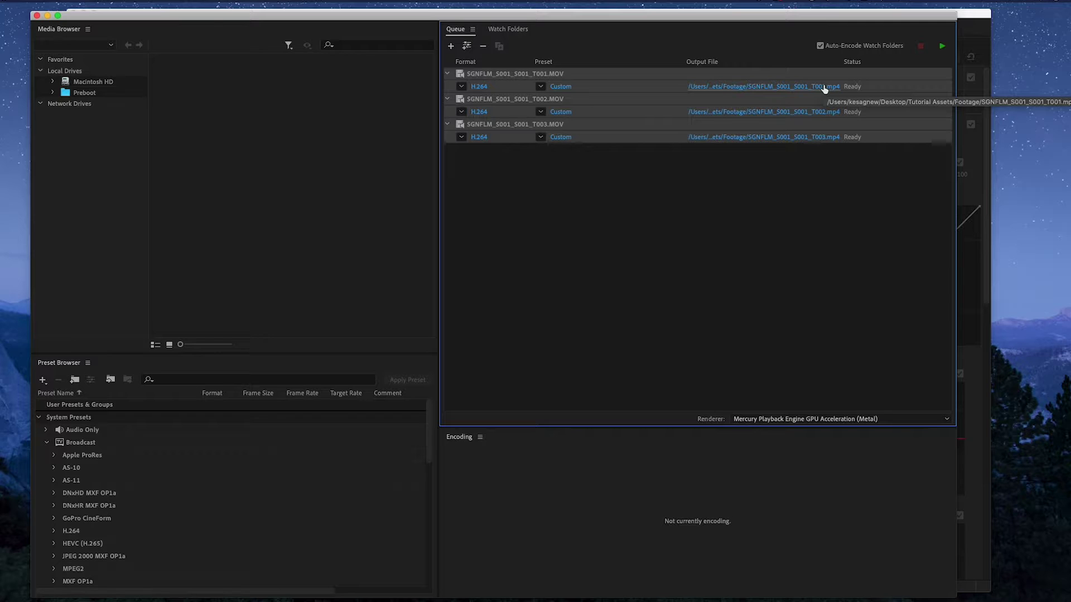
Create a Proxies folder in Tutorial Assets and make it every job's output location
{"action": "left_click", "coordinate": [824, 88]}
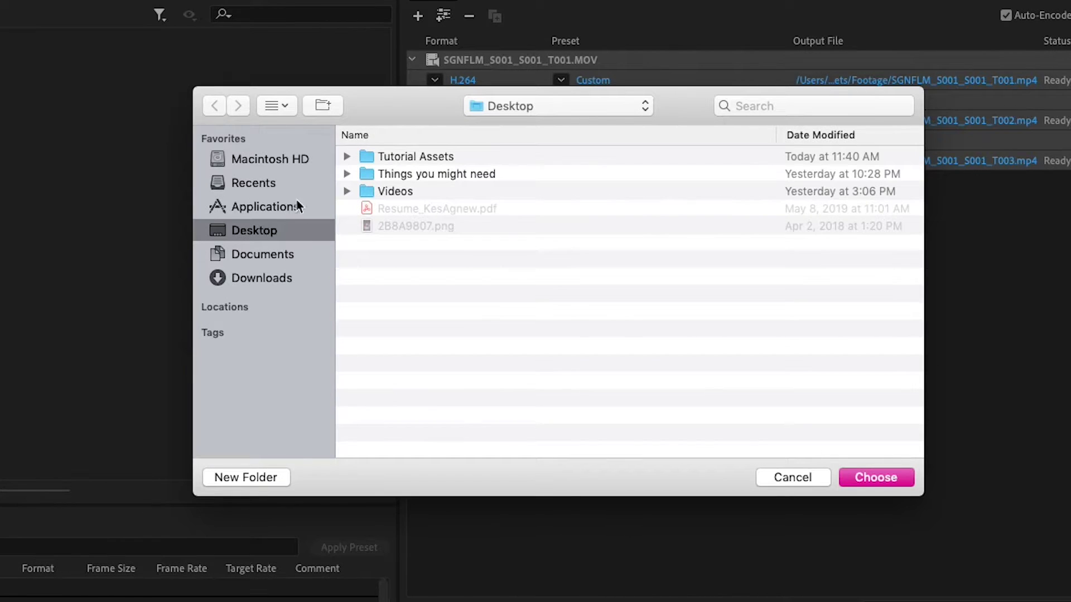
{"action": "double_click", "coordinate": [407, 158]}
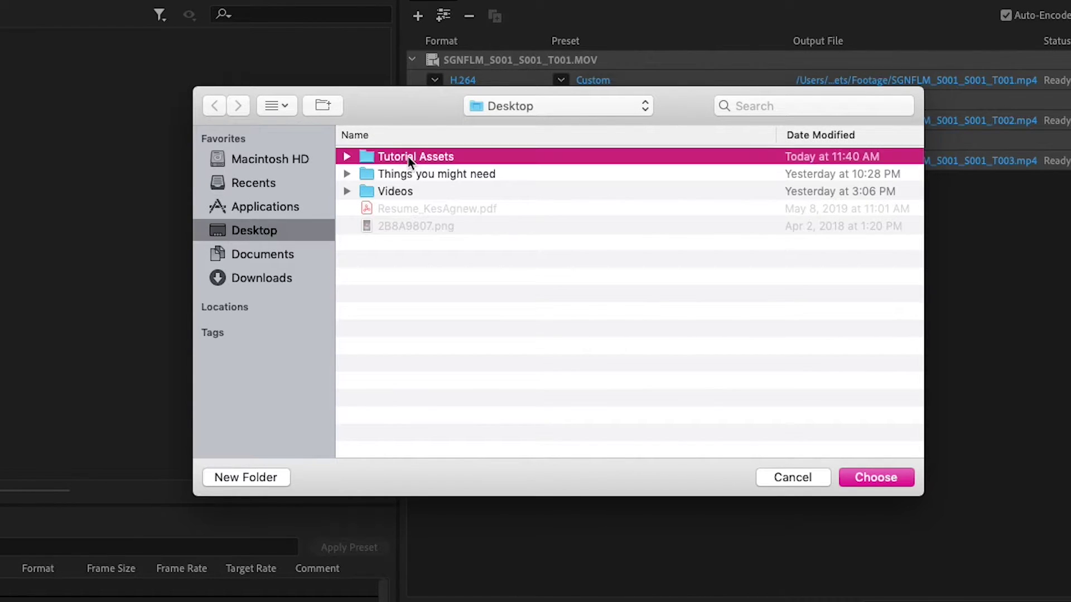
{"action": "double_click", "coordinate": [388, 175]}
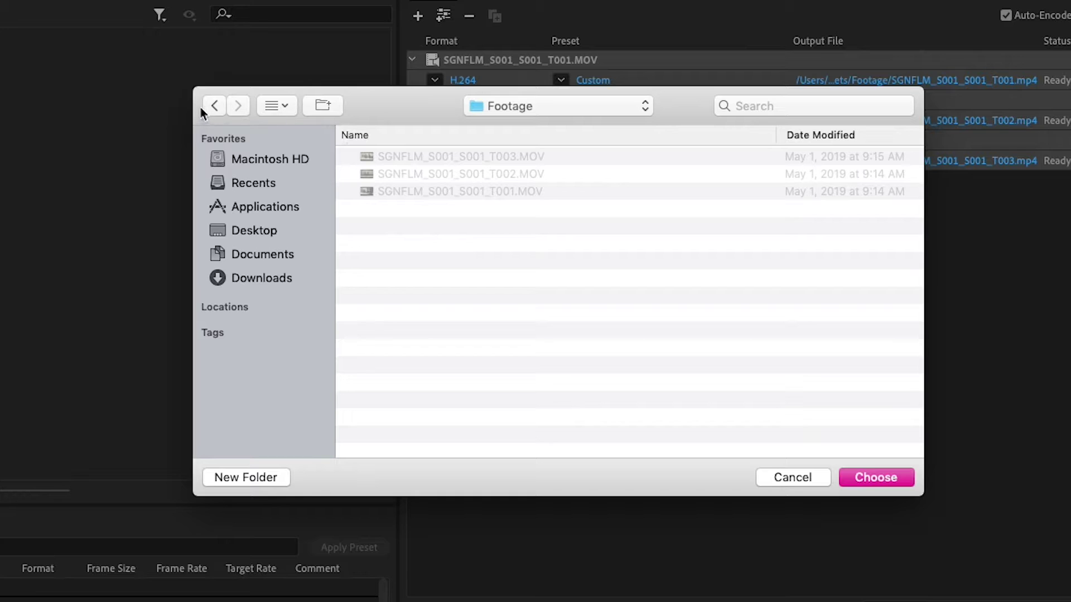
{"action": "left_click", "coordinate": [214, 105]}
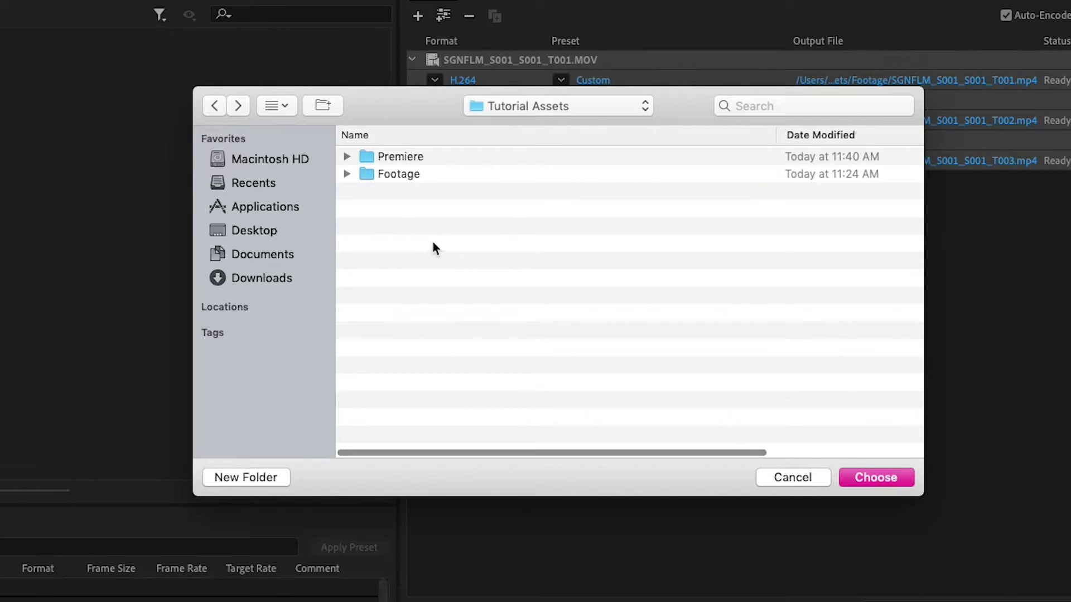
{"action": "left_click", "coordinate": [229, 479]}
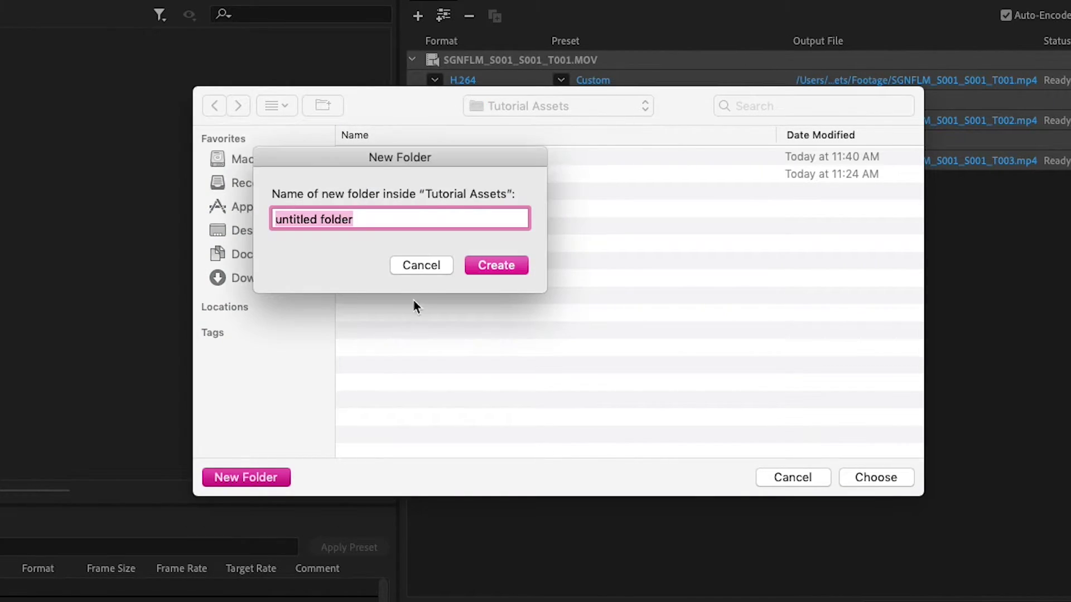
{"action": "type", "text": "Proxies"}
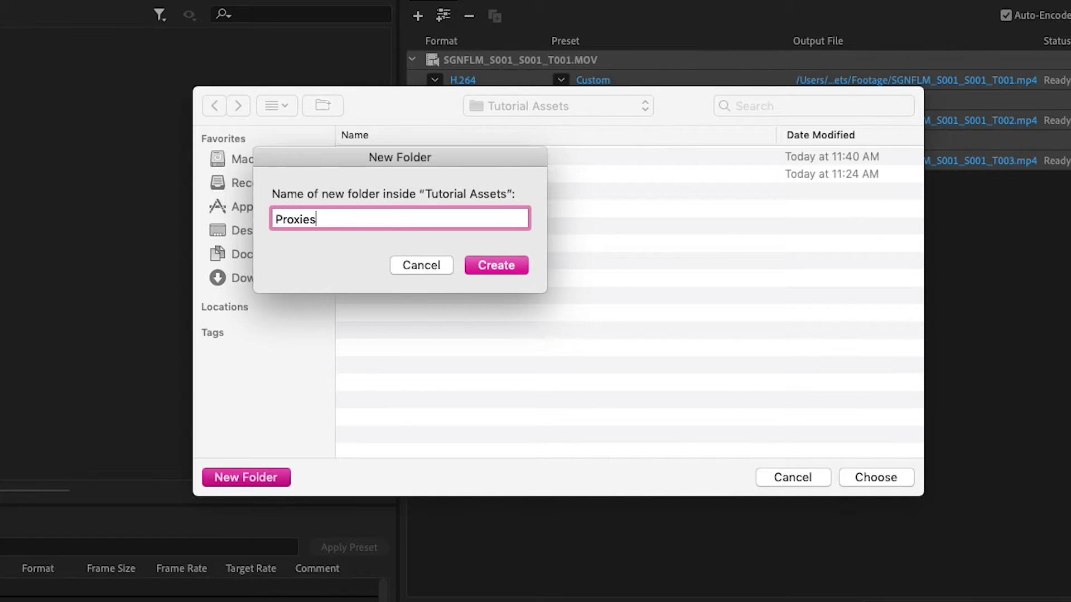
{"action": "key", "text": "Return"}
{"action": "left_click", "coordinate": [875, 477]}
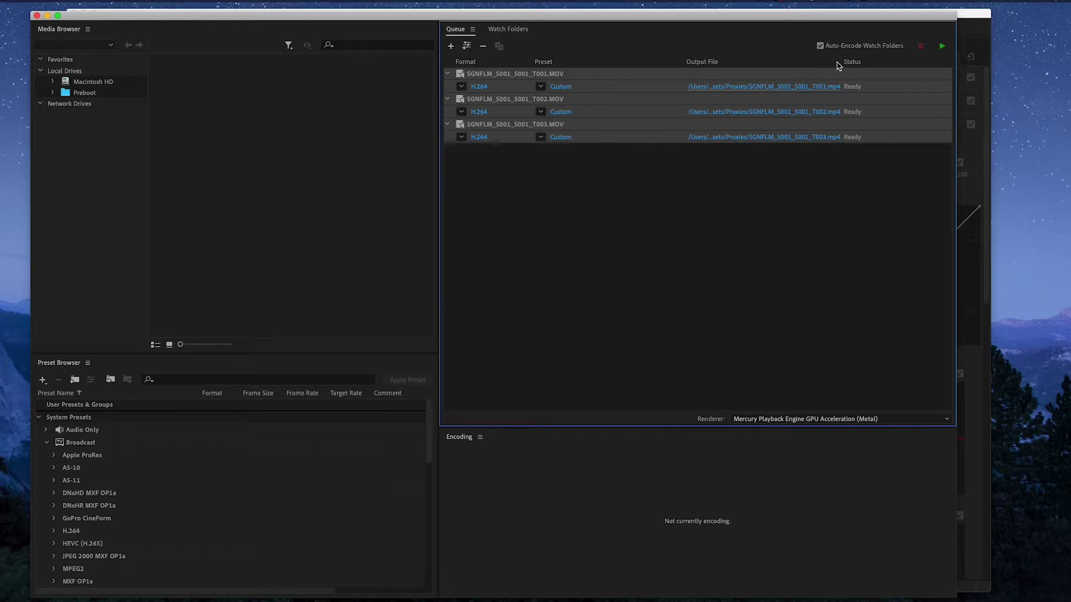
Encode the three proxy jobs, then minimise Media Encoder to reveal Premiere Pro
{"action": "left_click", "coordinate": [943, 46]}
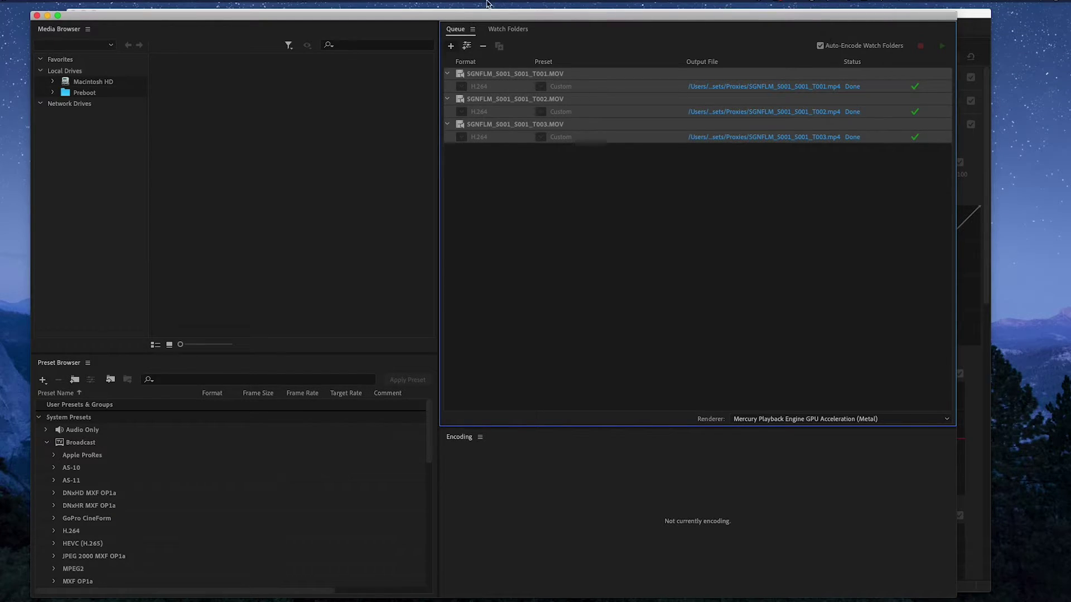
{"action": "left_click", "coordinate": [47, 16]}
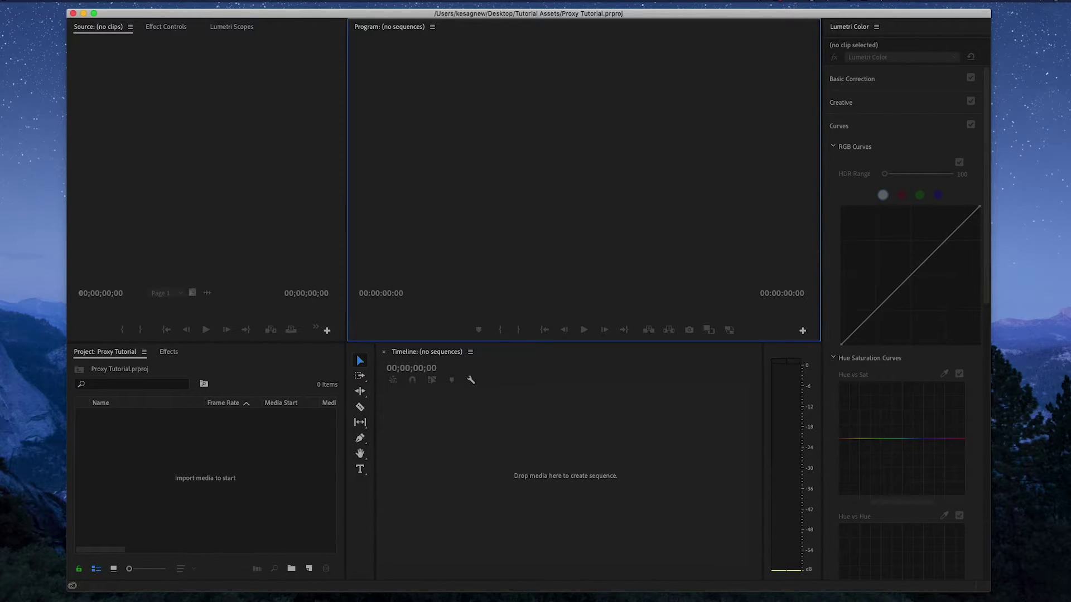
Import the three SGNFLM .MOV clips into the Project panel and select them
{"action": "left_click", "coordinate": [419, 595]}
{"action": "left_click_drag", "start_coordinate": [591, 282], "coordinate": [216, 454]}
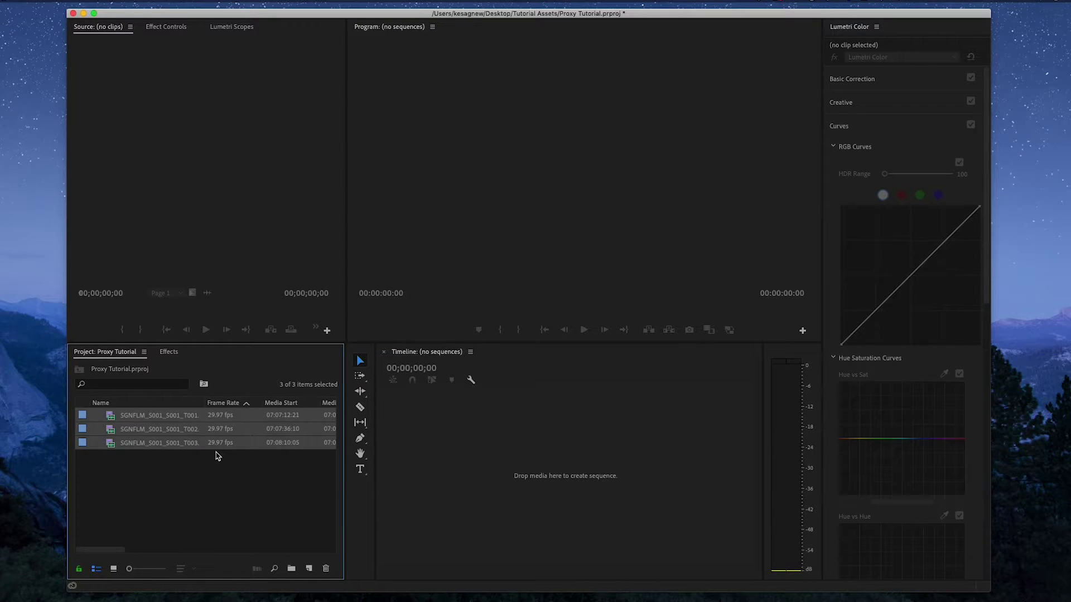
{"action": "left_click", "coordinate": [172, 415]}
{"action": "left_click", "coordinate": [172, 430], "text": "shift"}
{"action": "left_click", "coordinate": [170, 444], "text": "shift"}
Choose Proxy > Attach Proxies for the three selected clips
{"action": "right_click", "coordinate": [170, 444]}
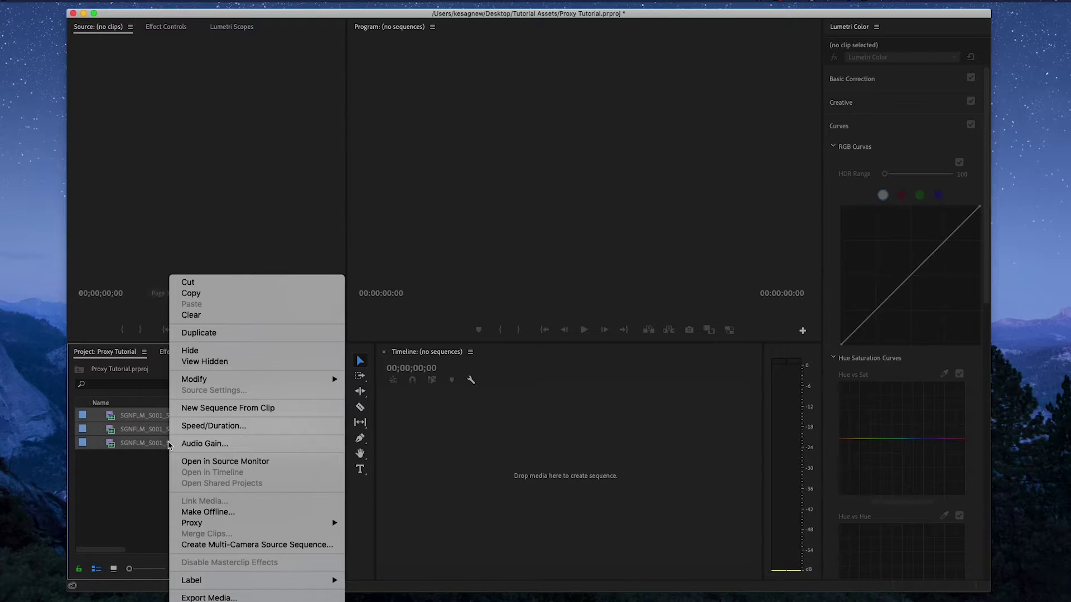
{"action": "mouse_move", "coordinate": [234, 529]}
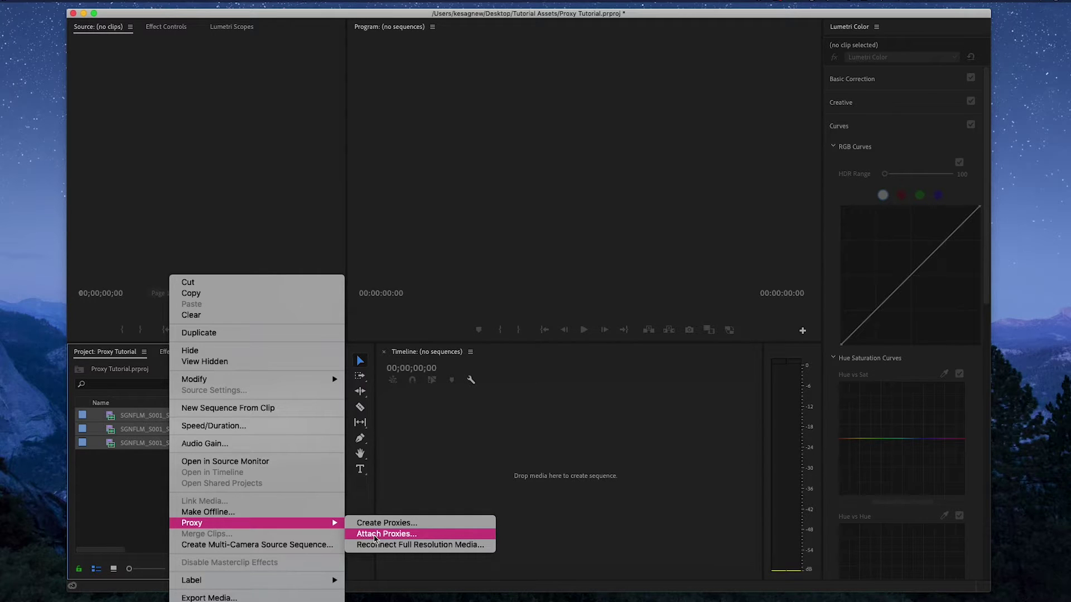
{"action": "left_click", "coordinate": [374, 535]}
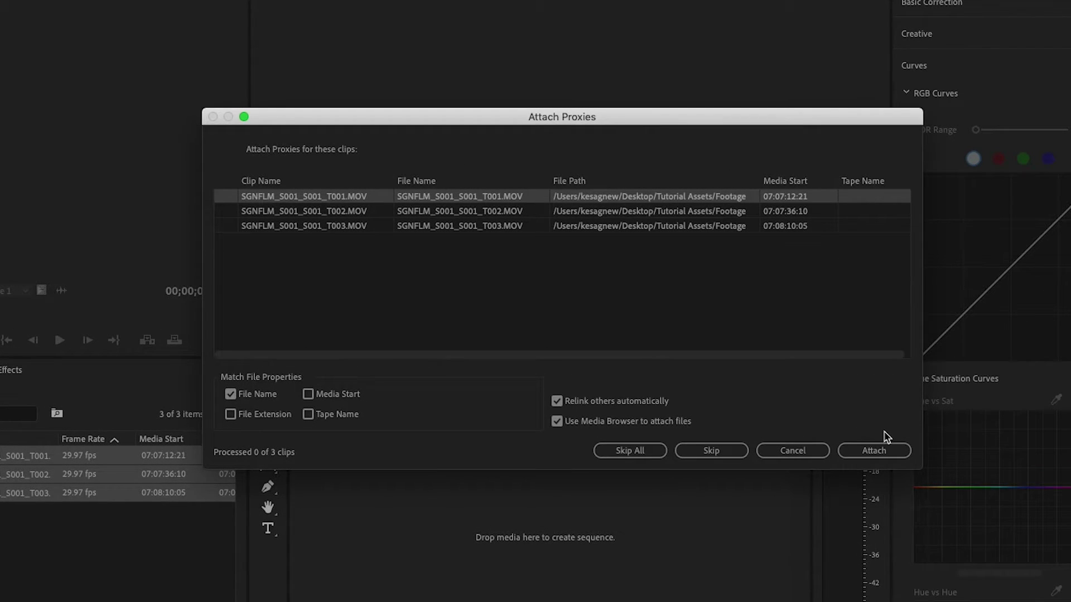
Attach SGNFLM_S001_S001_T001.mp4 from the Proxies folder so all three clips link their proxies
{"action": "left_click", "coordinate": [887, 455]}
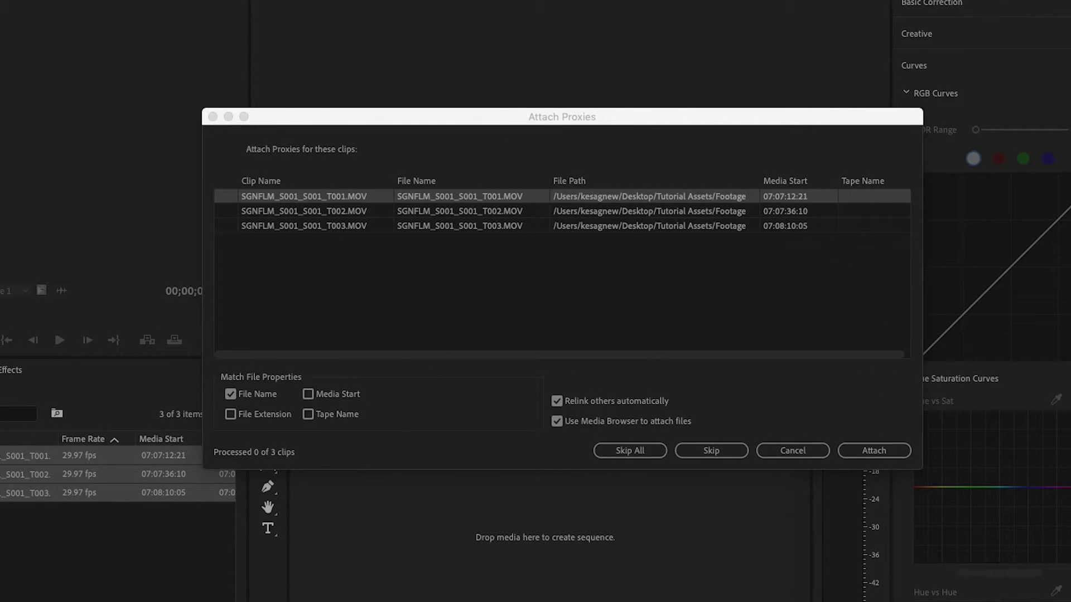
{"action": "left_click_drag", "start_coordinate": [473, 2], "coordinate": [486, 53]}
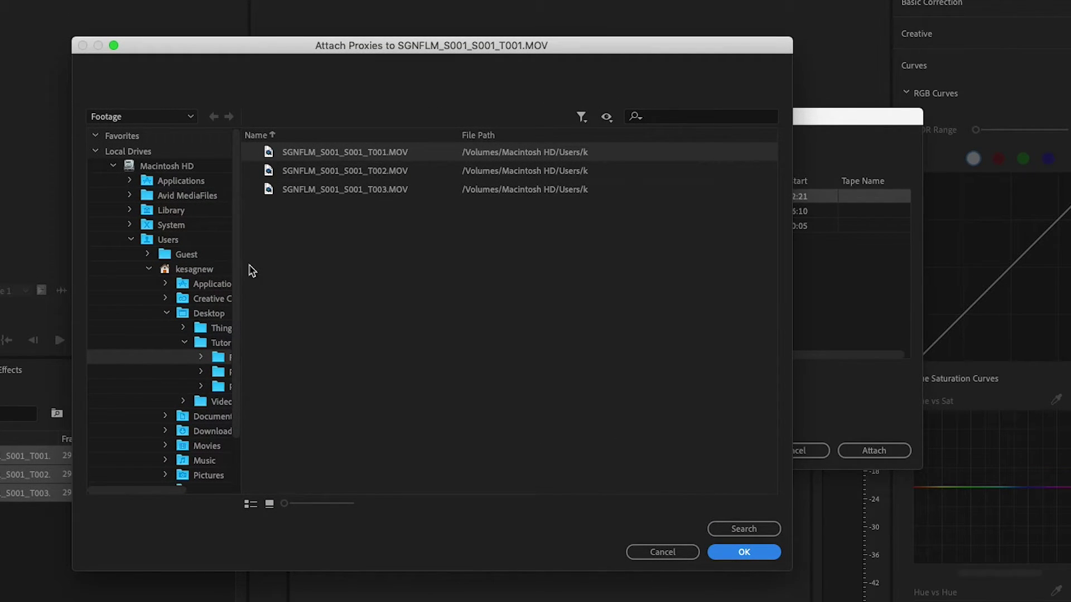
{"action": "left_click_drag", "start_coordinate": [239, 267], "coordinate": [334, 267]}
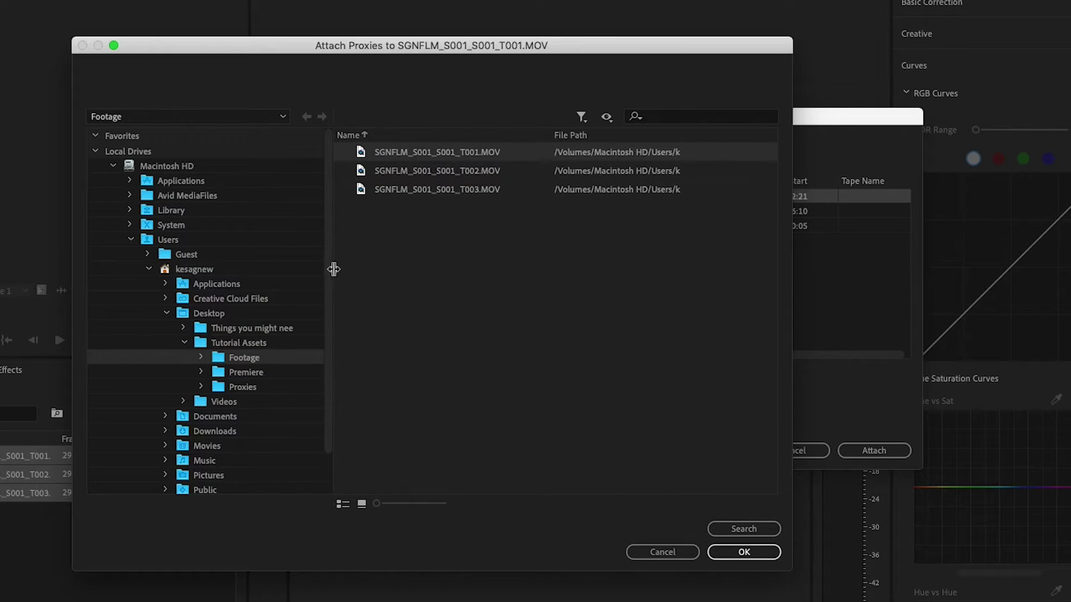
{"action": "left_click", "coordinate": [244, 388]}
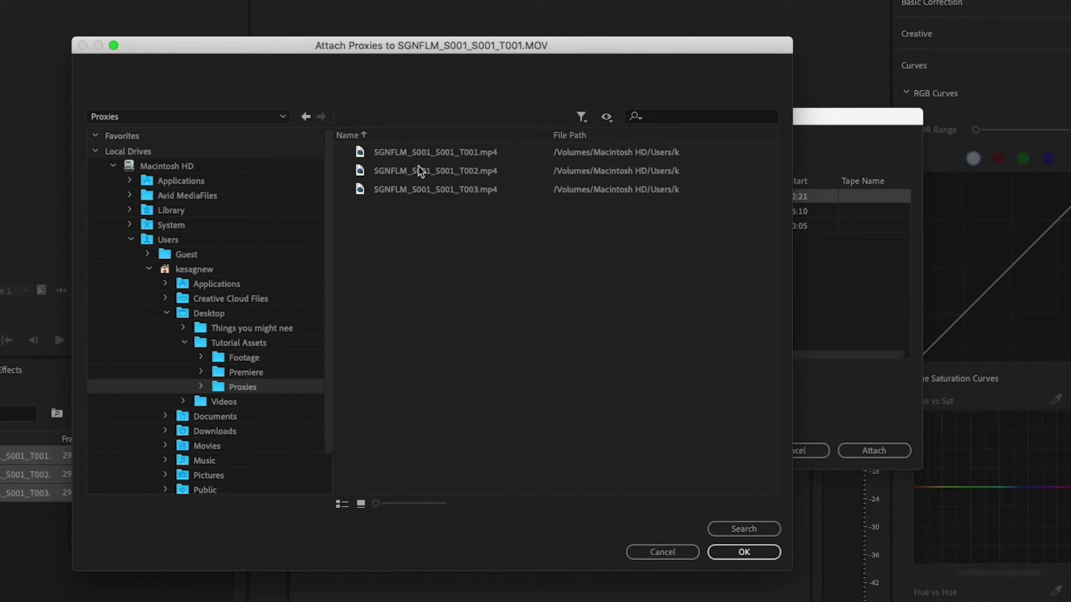
{"action": "left_click", "coordinate": [437, 156]}
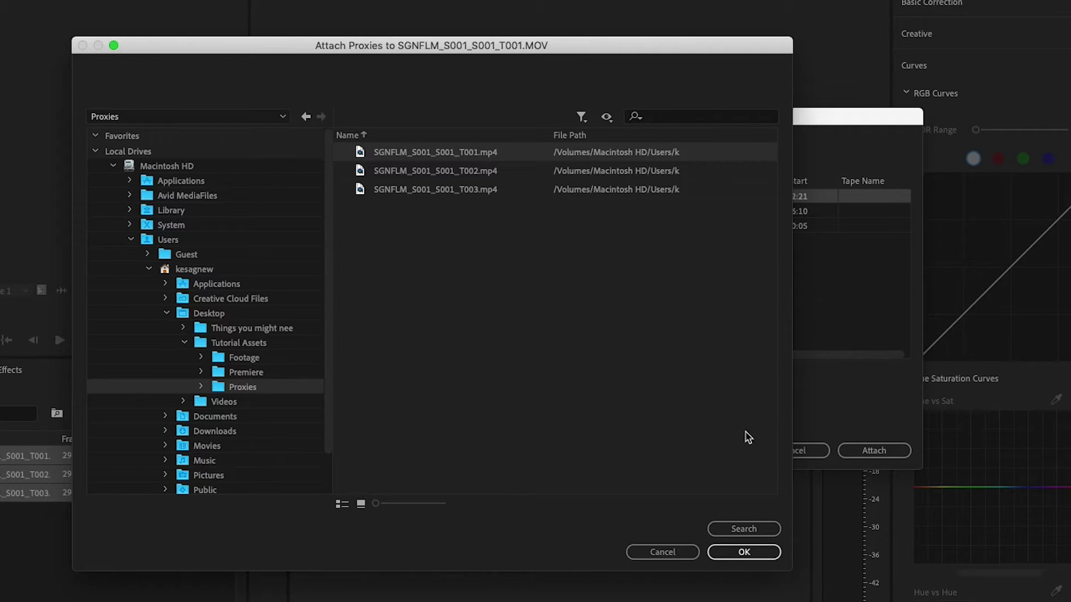
{"action": "left_click", "coordinate": [754, 551]}
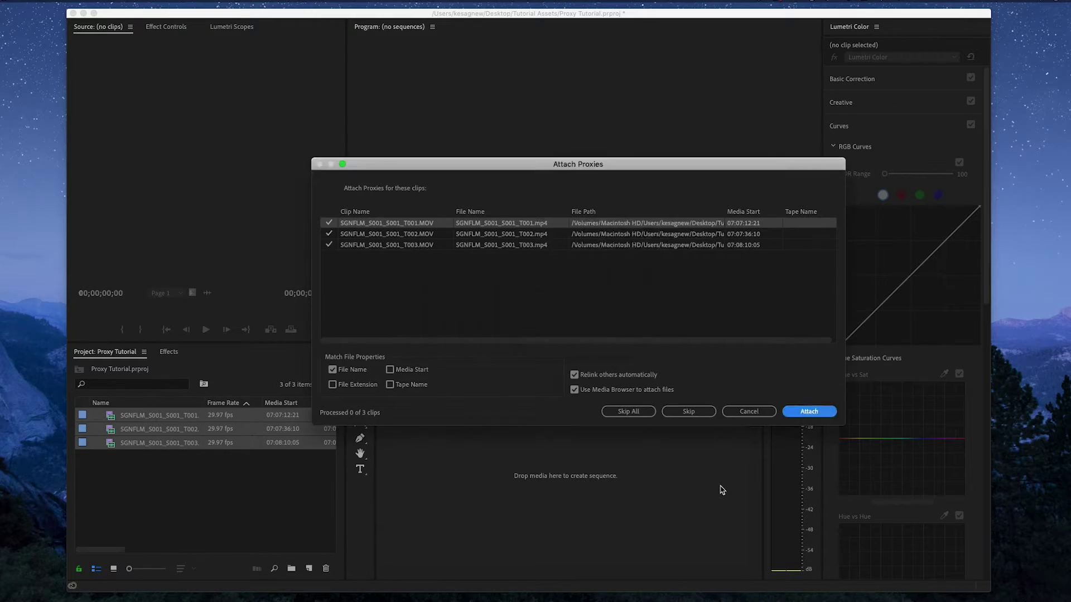
{"action": "key", "text": "Return"}
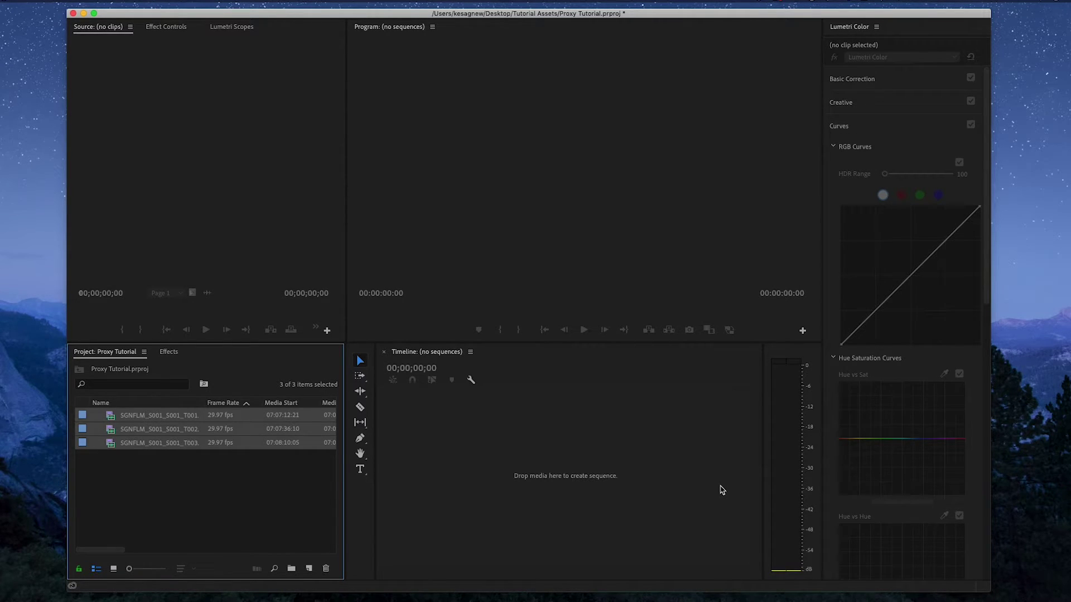
Create the SGNFLM_S001_S001_T001 sequence from T001, add T002 after it, and widen the timeline
{"action": "left_click", "coordinate": [263, 490]}
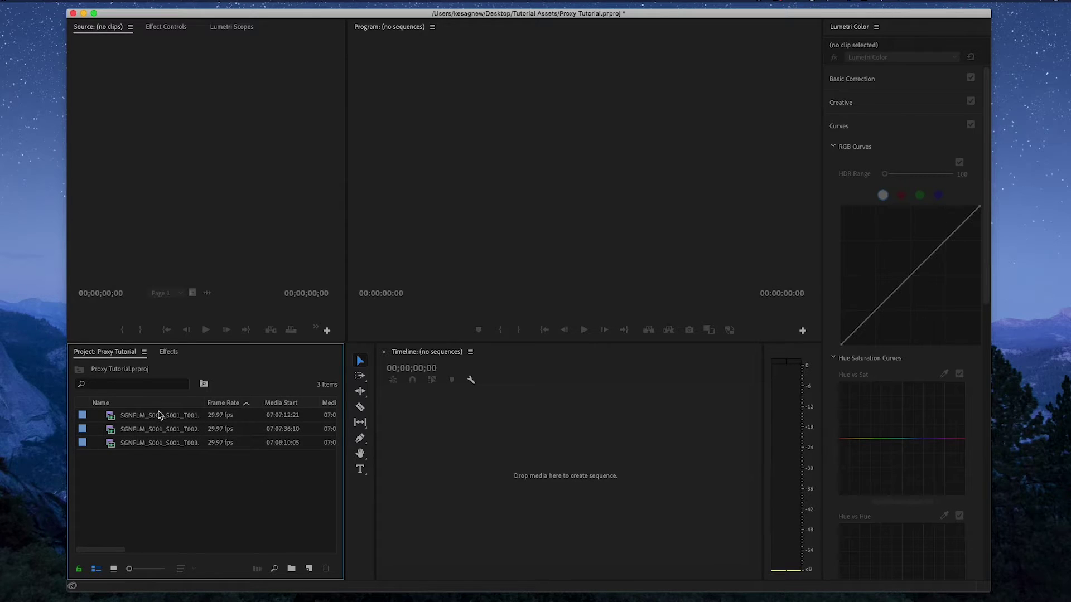
{"action": "left_click_drag", "start_coordinate": [160, 420], "coordinate": [456, 435]}
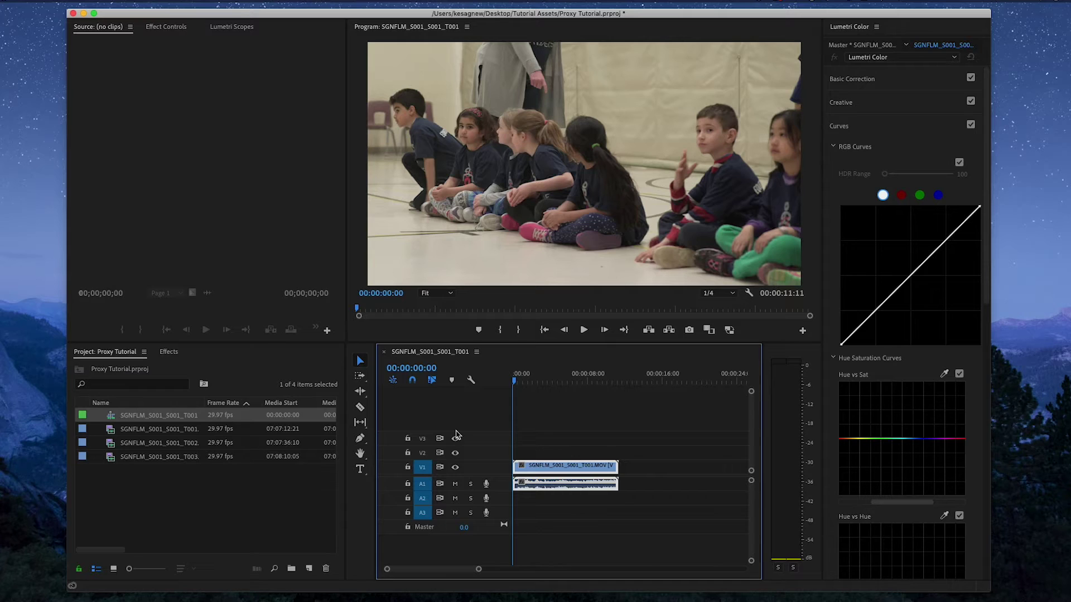
{"action": "left_click", "coordinate": [155, 444]}
{"action": "left_click_drag", "start_coordinate": [153, 444], "coordinate": [642, 474]}
{"action": "left_click_drag", "start_coordinate": [373, 407], "coordinate": [310, 407]}
{"action": "left_click_drag", "start_coordinate": [765, 413], "coordinate": [787, 426]}
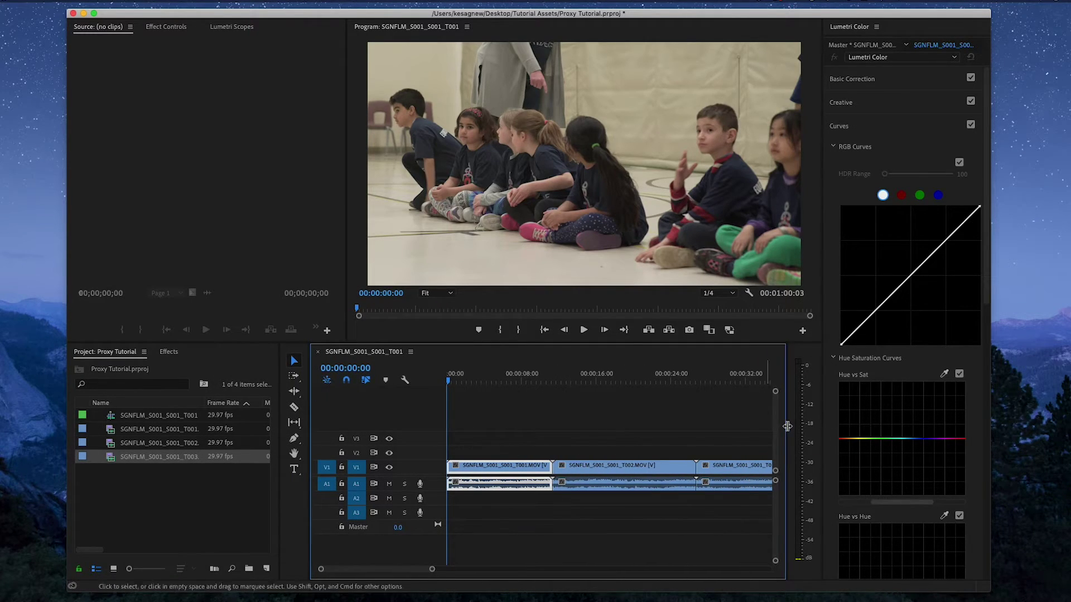
{"action": "left_click_drag", "start_coordinate": [462, 379], "coordinate": [501, 379]}
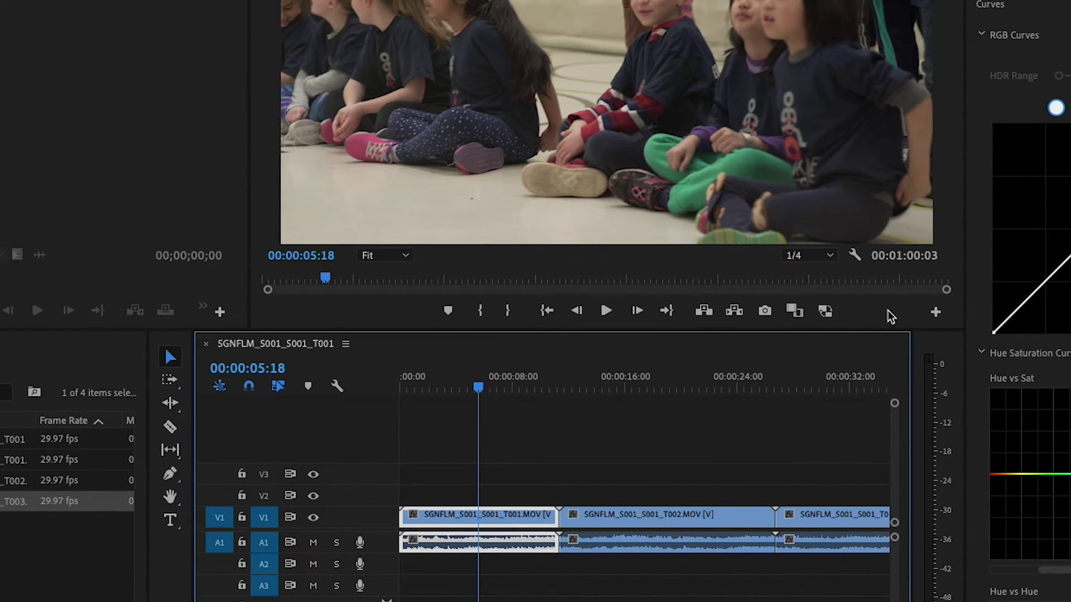
Add the Toggle Proxies button to the Program Monitor controls via the Button Editor
{"action": "left_click", "coordinate": [935, 313]}
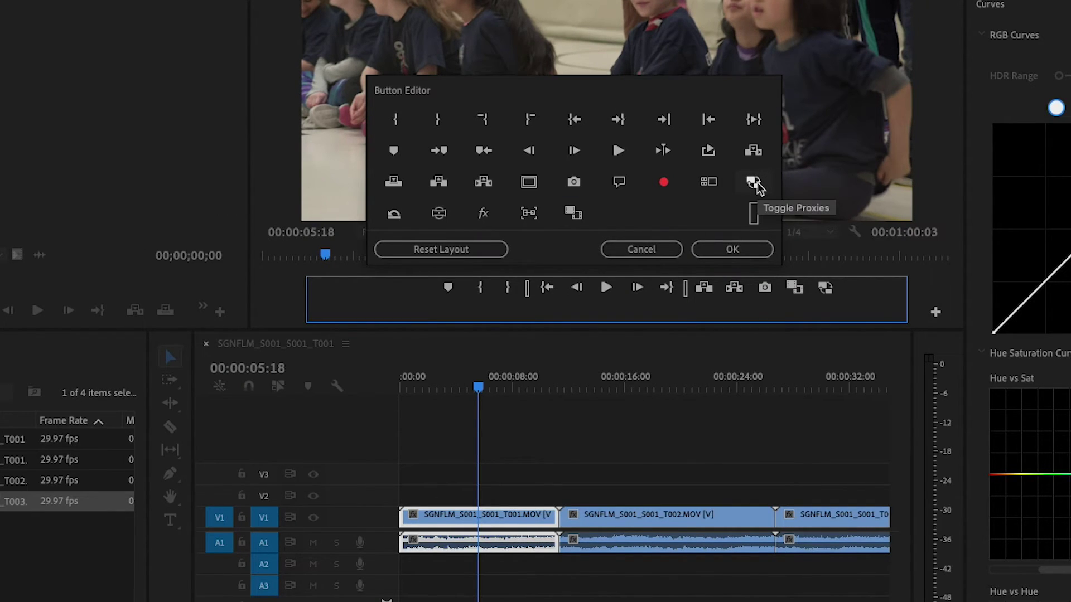
{"action": "left_click", "coordinate": [744, 247]}
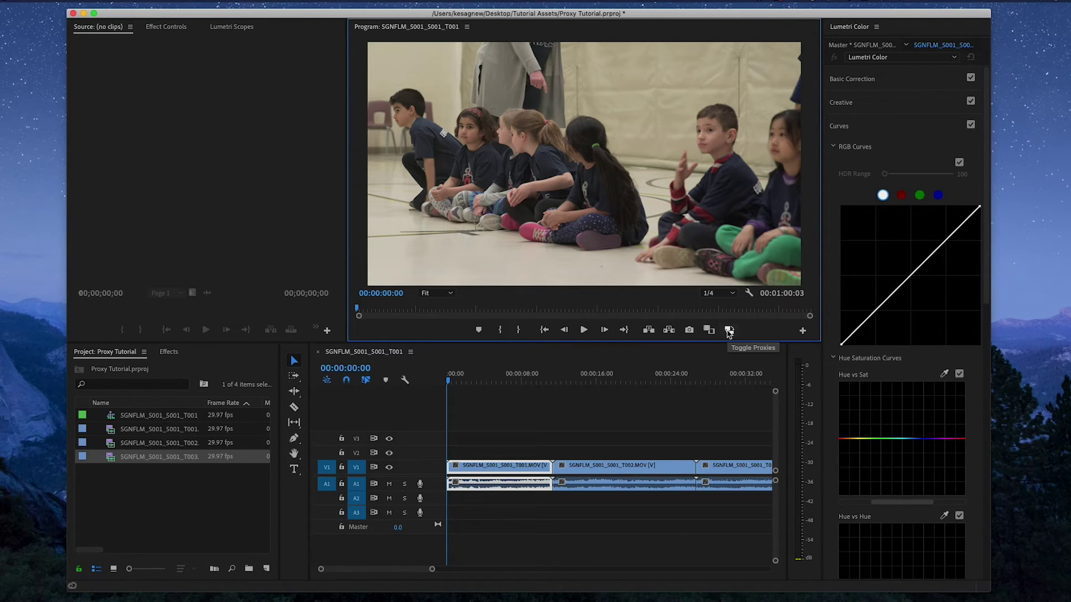
Preview proxies at 00:00:17:04, switch back to full-resolution media, and save the project
{"action": "left_click", "coordinate": [728, 330]}
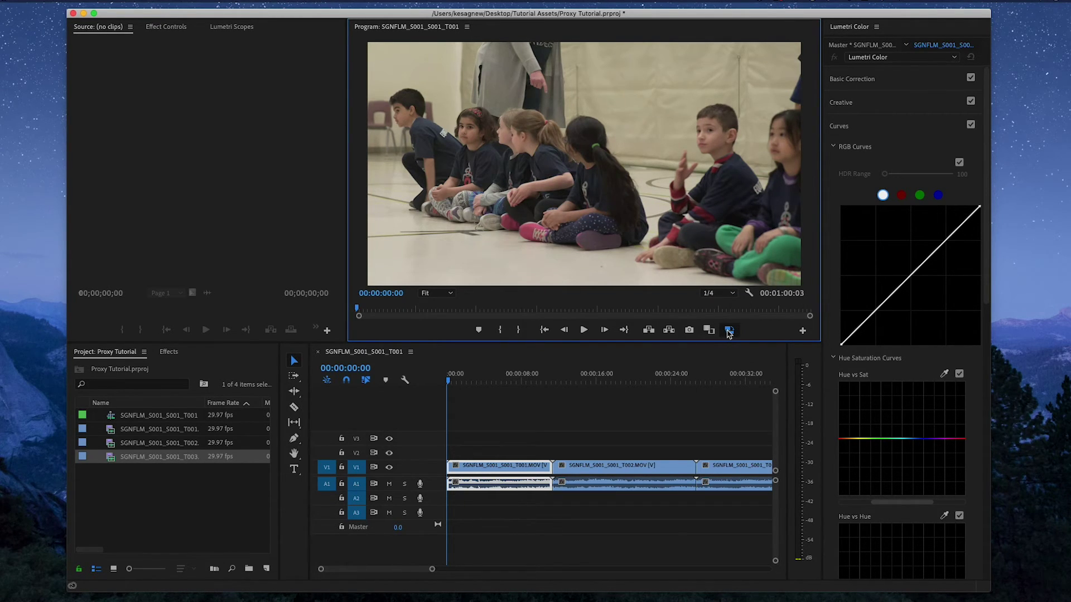
{"action": "left_click_drag", "start_coordinate": [558, 383], "coordinate": [609, 382]}
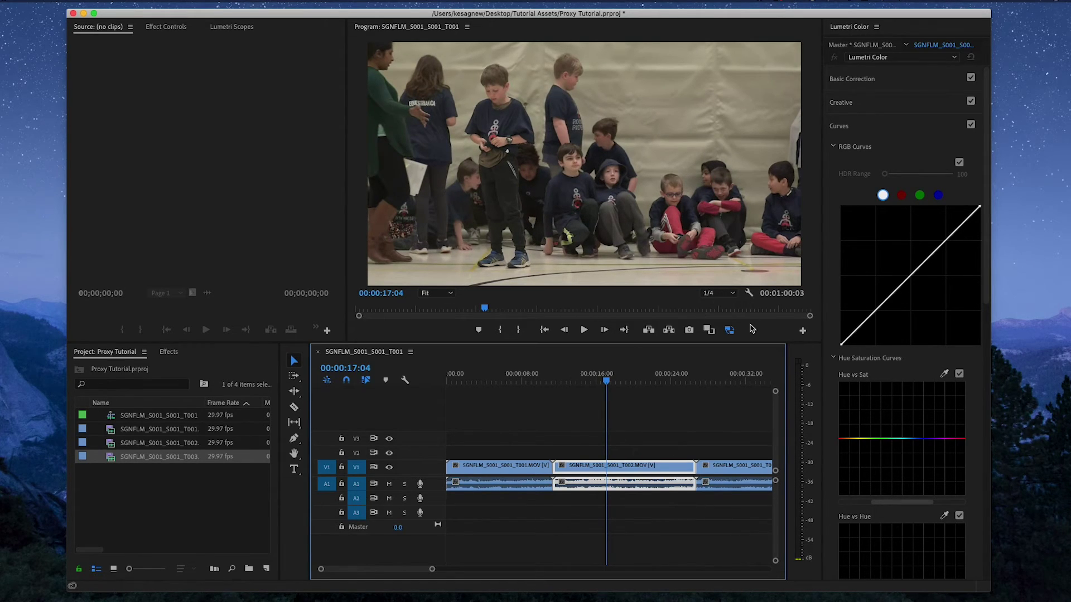
{"action": "left_click", "coordinate": [729, 332]}
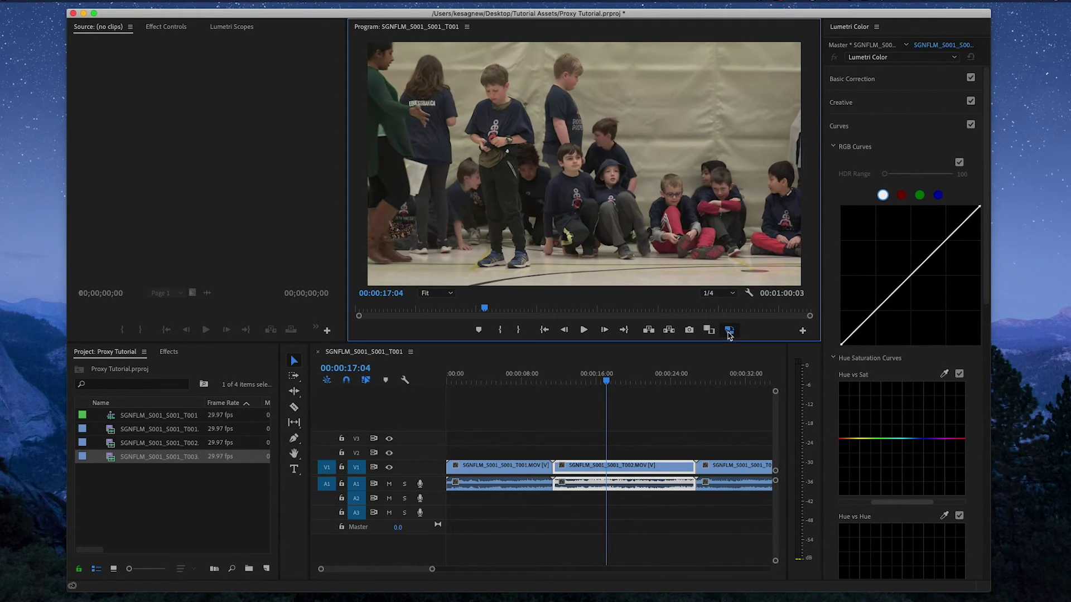
{"action": "left_click", "coordinate": [729, 331]}
{"action": "key", "text": "super+s"}
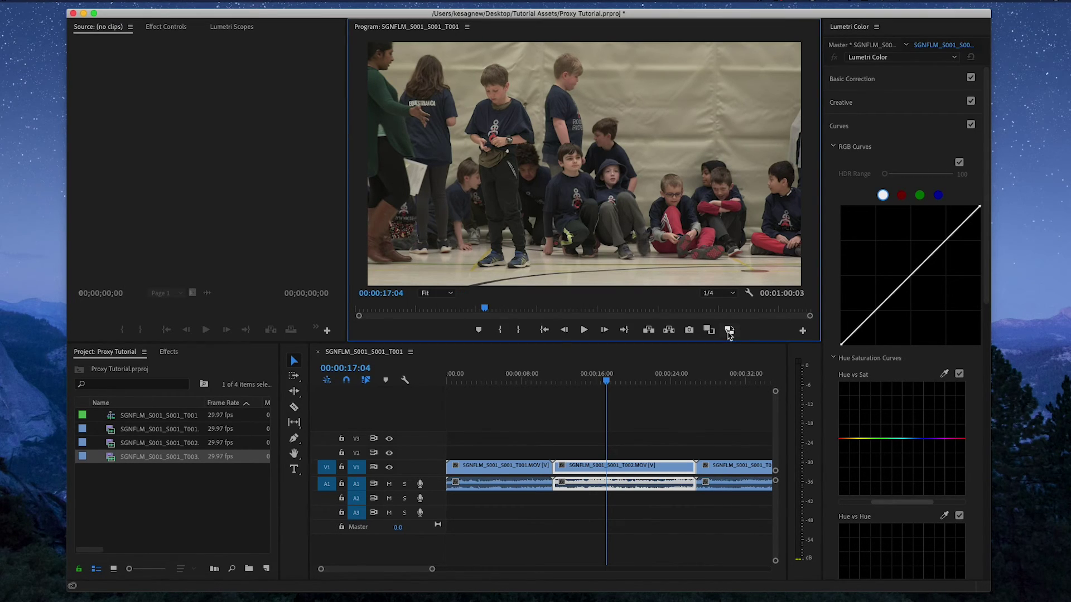